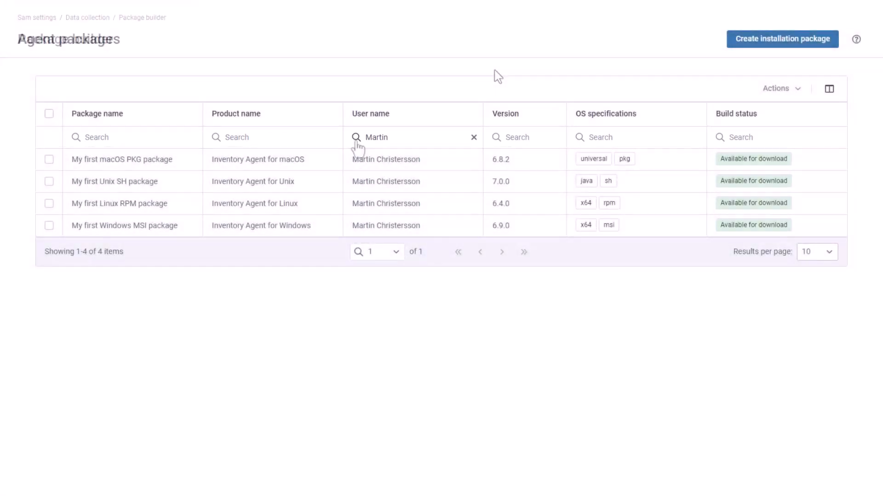
Step: Open the agent packages list and add the Date created and Expiration date columns to the table
click(356, 138)
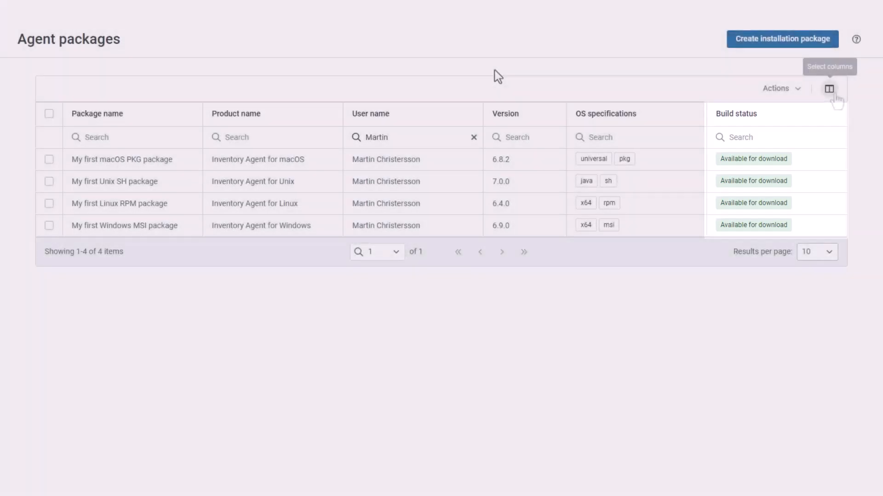
click(829, 89)
scroll(835, 138, down, 3)
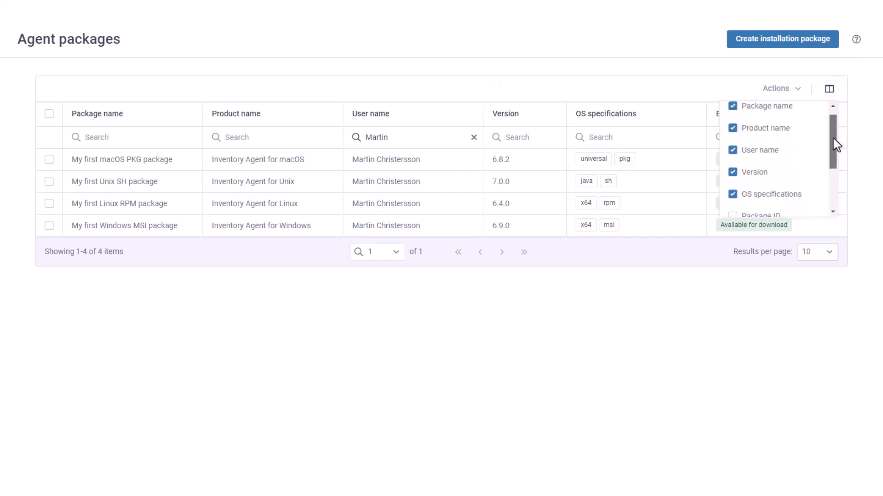
scroll(833, 177, down, 1)
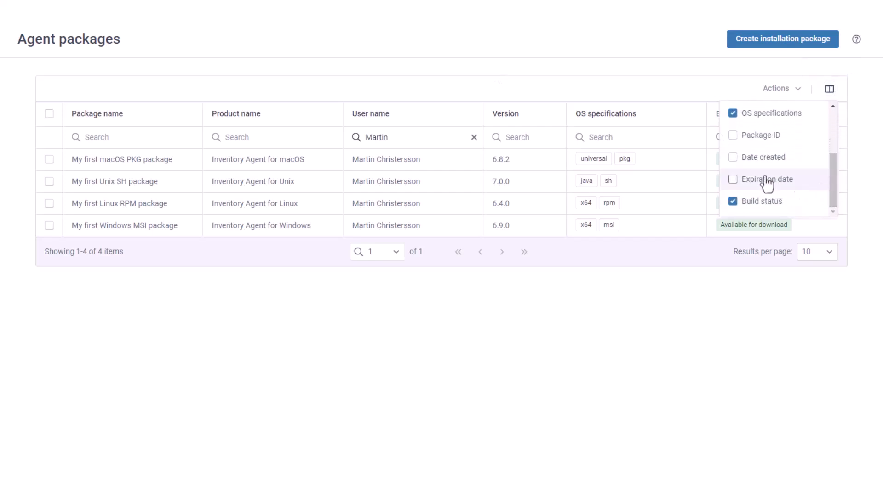
click(733, 159)
click(733, 179)
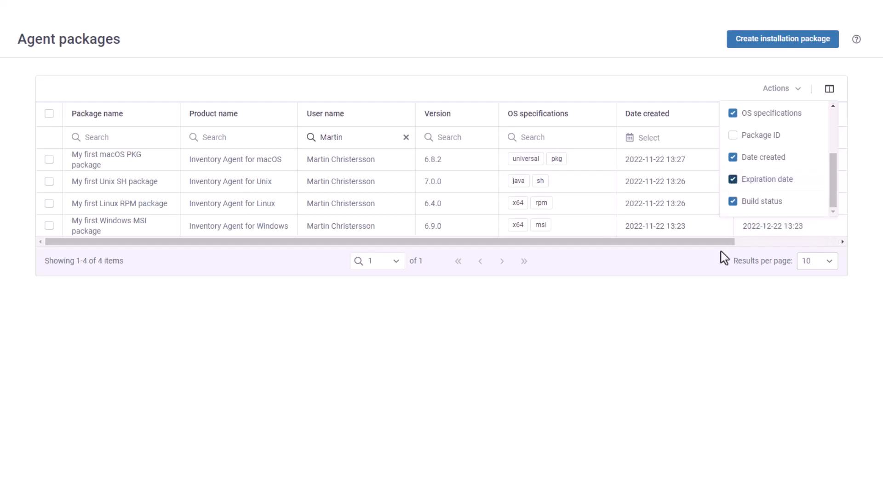
click(719, 289)
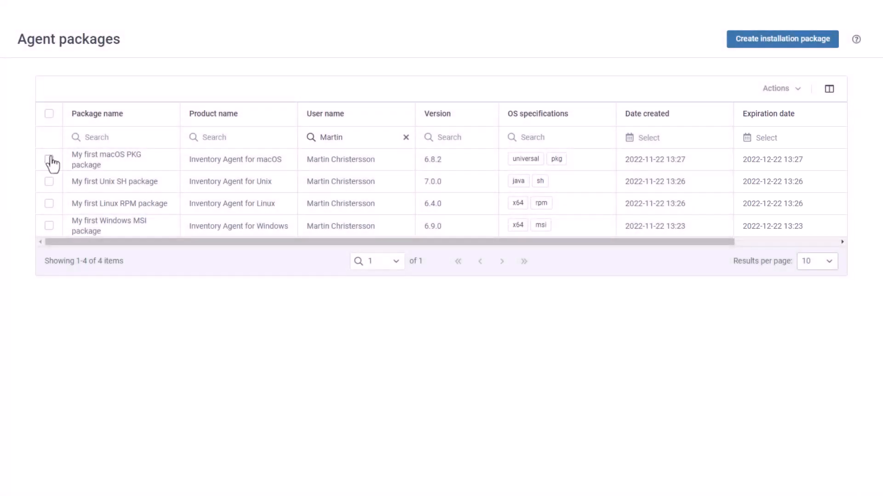
Step: View the bulk actions available for the macOS PKG and Unix SH packages, and open the page's help
click(49, 159)
click(49, 182)
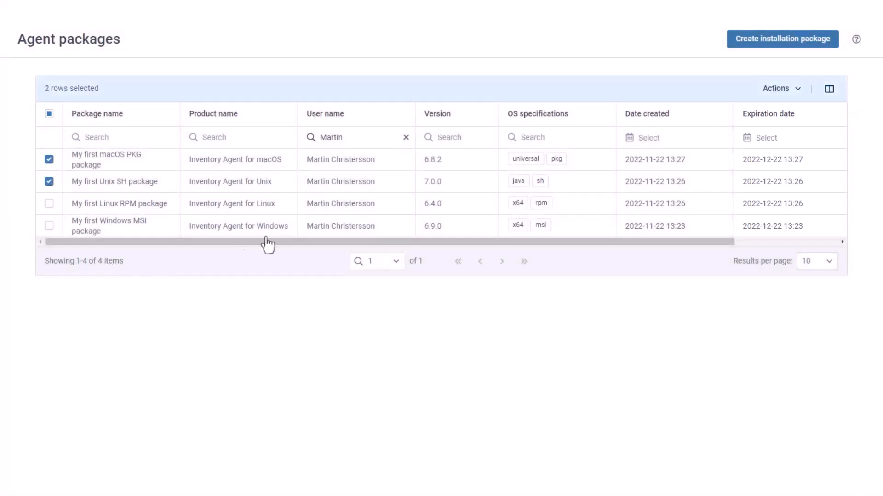
click(771, 92)
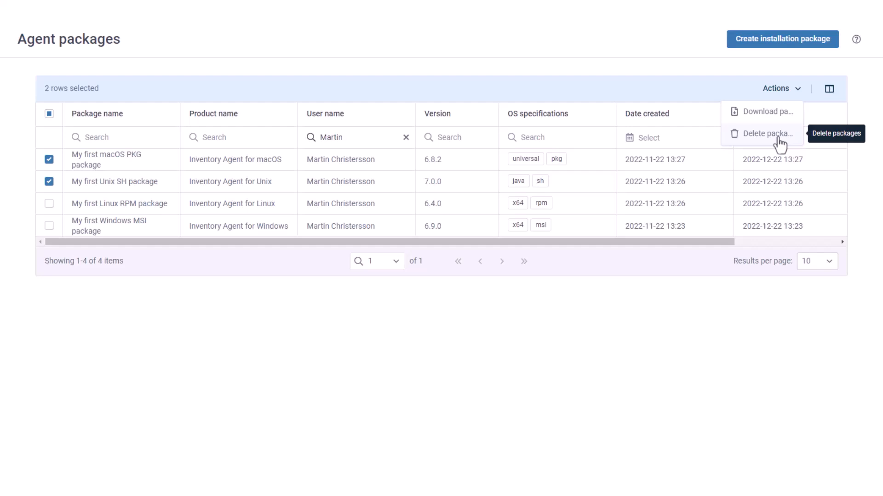
click(617, 66)
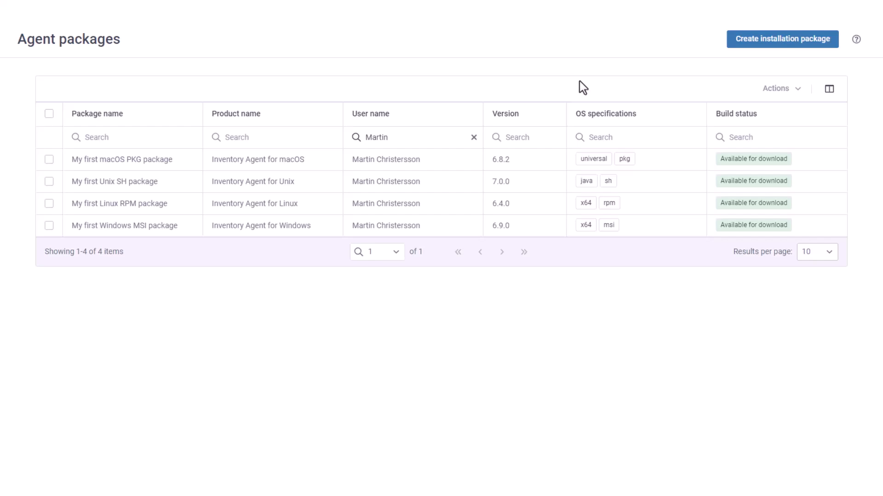
click(856, 40)
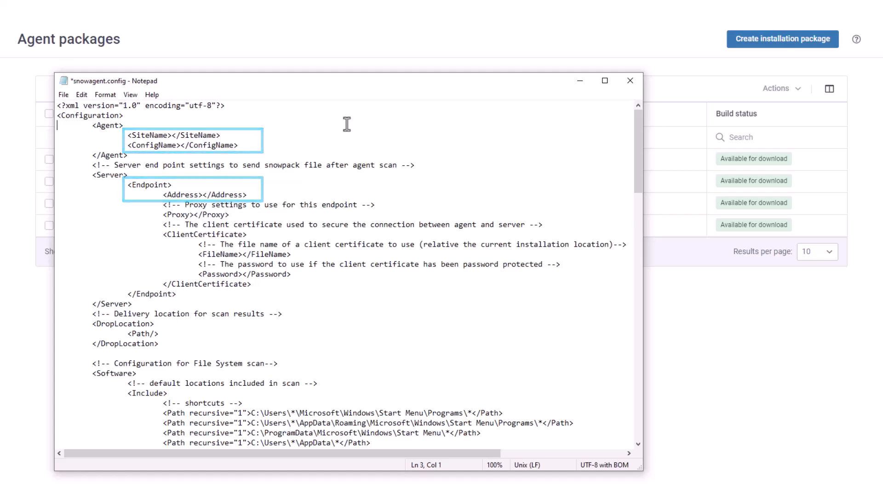
Step: In snowagent.config in Notepad, set SiteName to StockholmOffice and ConfigName to WindowsClientsWithDotNet
click(172, 136)
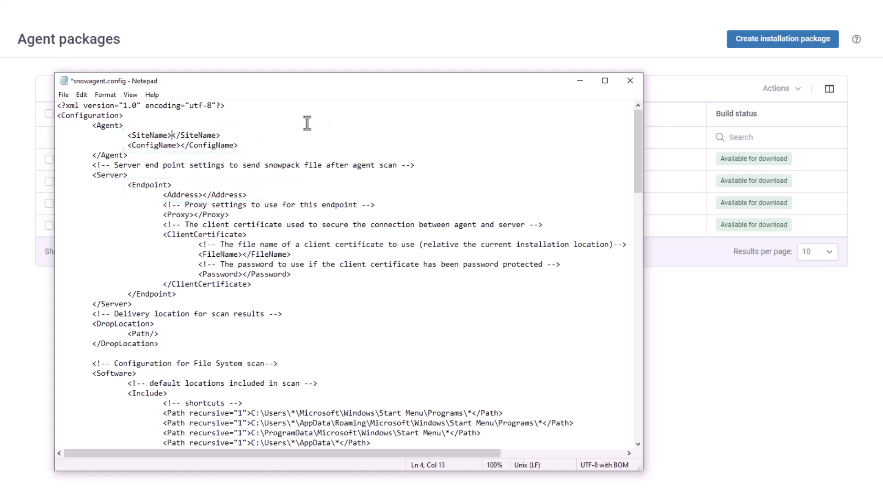
text(StockholmOffice)
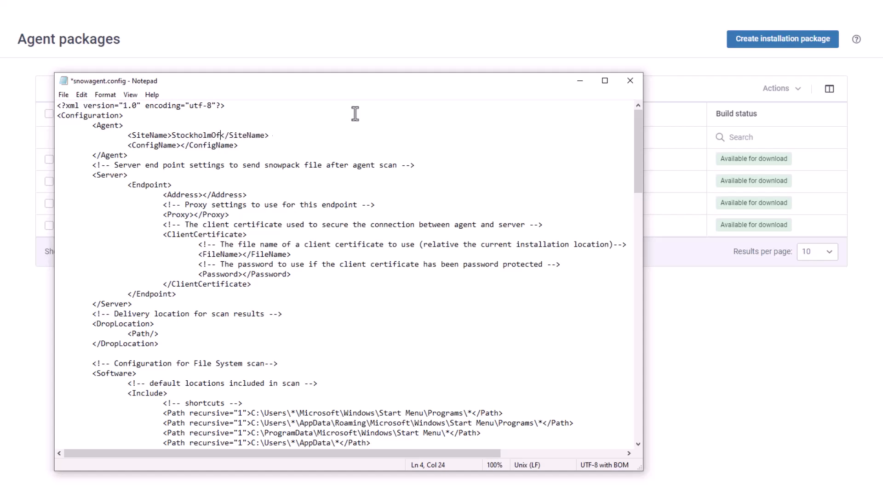
click(181, 145)
text(Windows)
text(ClientsWithDotNet)
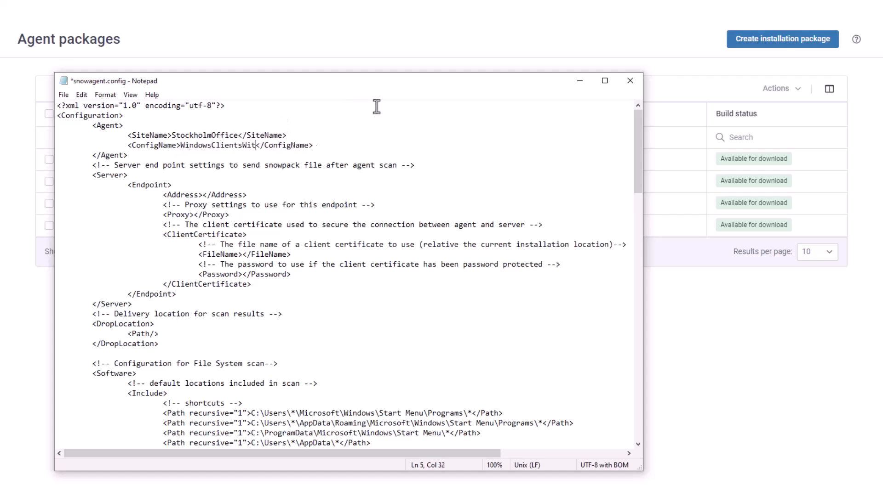
click(203, 195)
text(https:/)
text(/MySnowE)
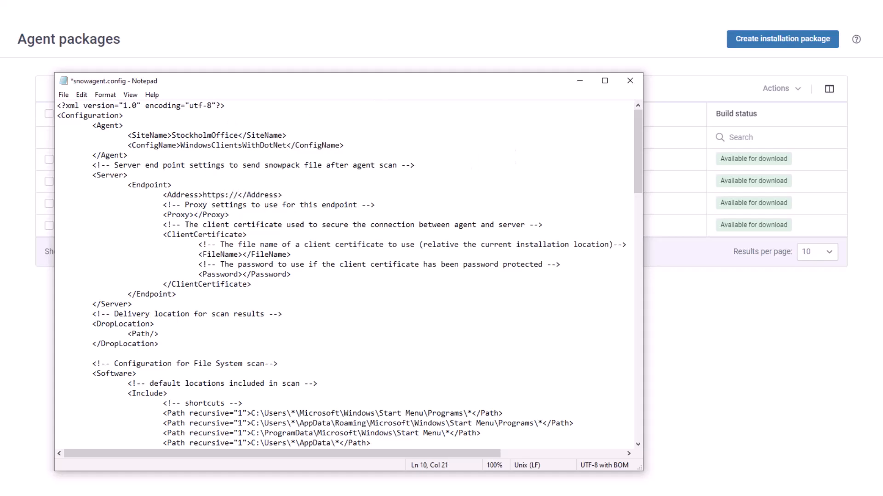
text(xtender:443)
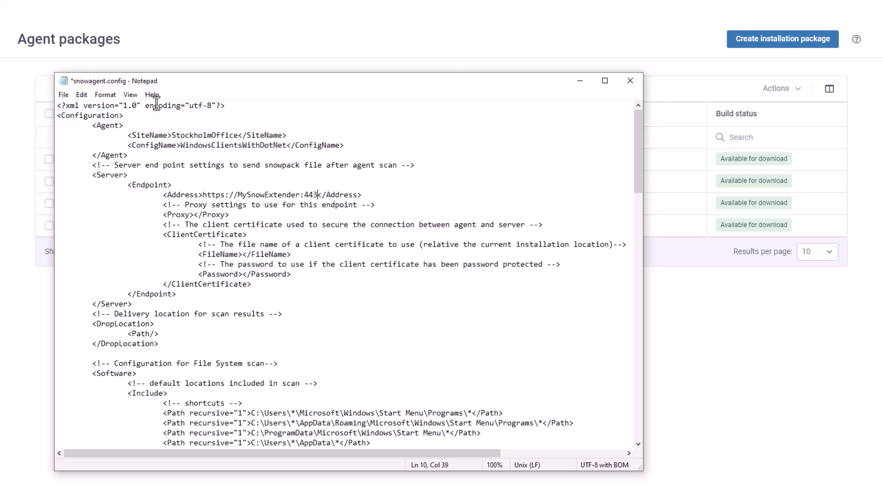
click(65, 96)
click(71, 146)
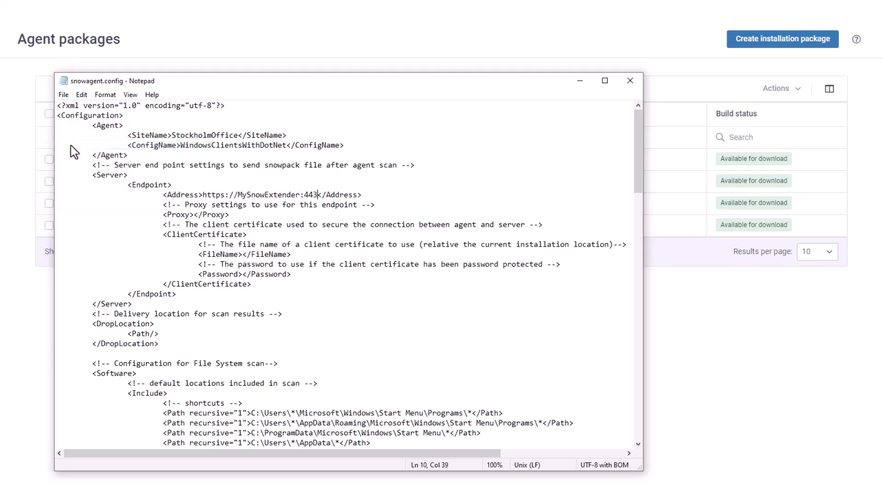
click(629, 81)
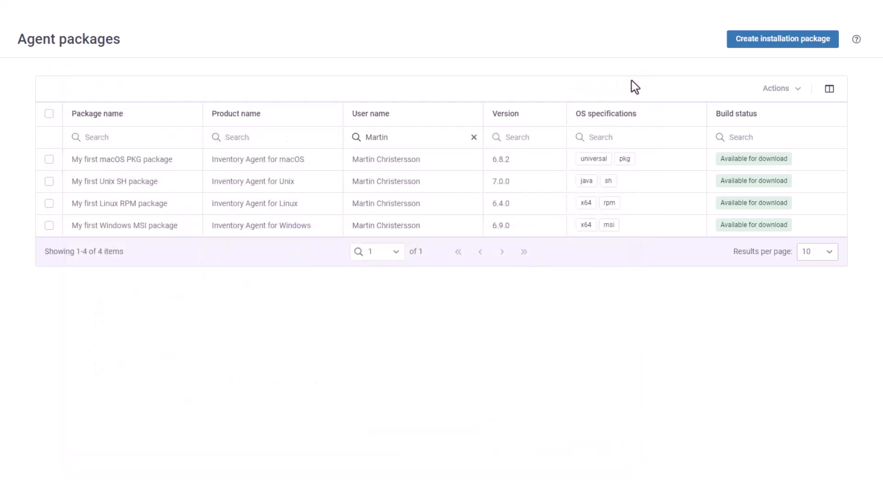
Step: Start a new installation package named "Windows clients with added .NET script"
click(738, 44)
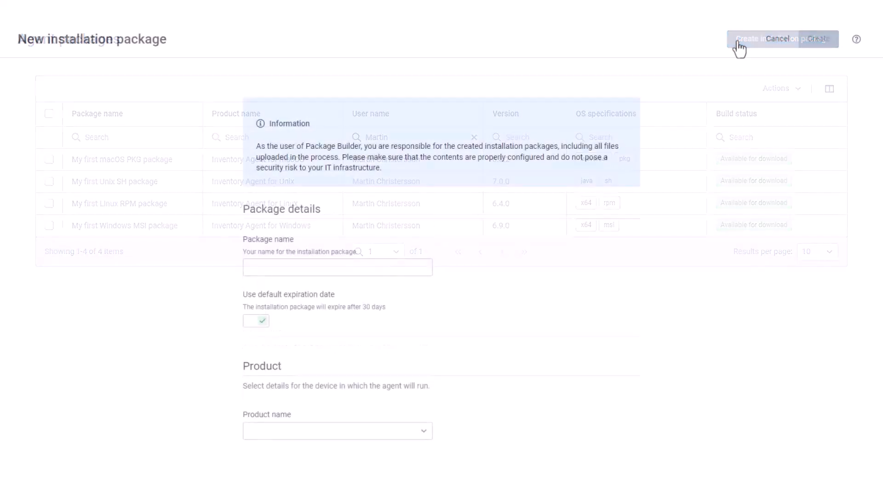
click(362, 270)
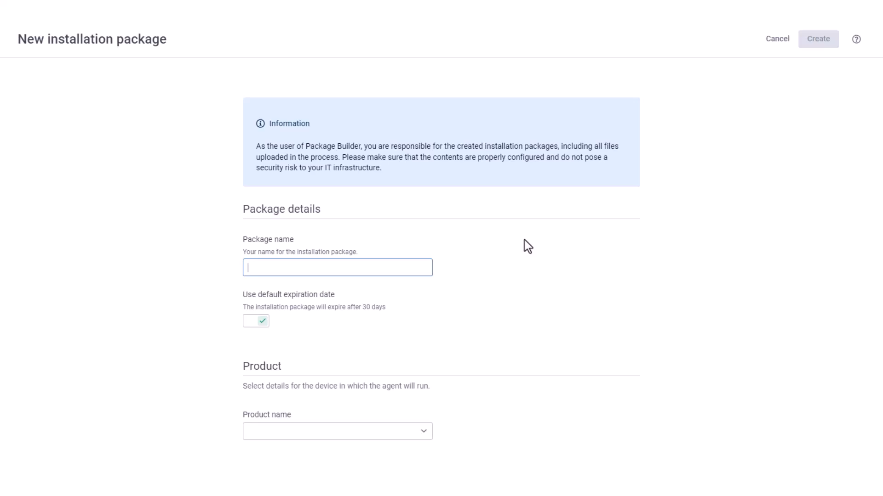
text(Windows clients with added .N)
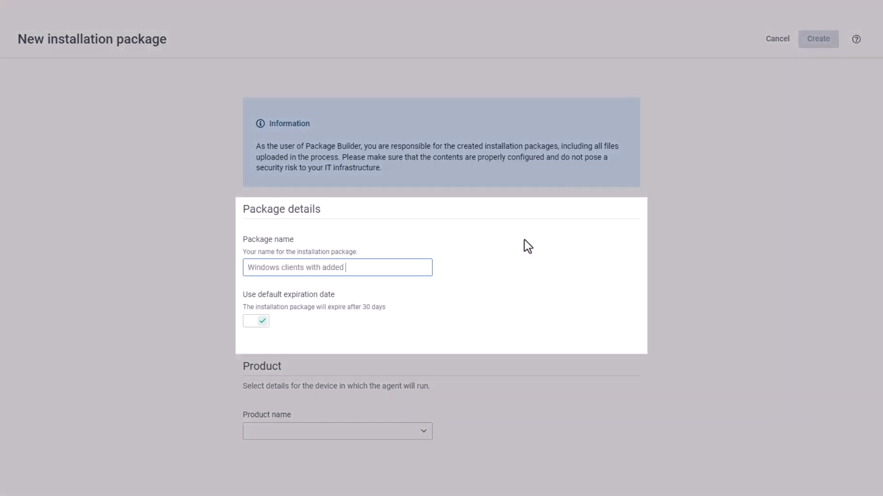
text(ET script)
Step: Replace the default expiration with the custom date 2022-12-10 and choose Inventory Agent for Windows as the product
click(261, 325)
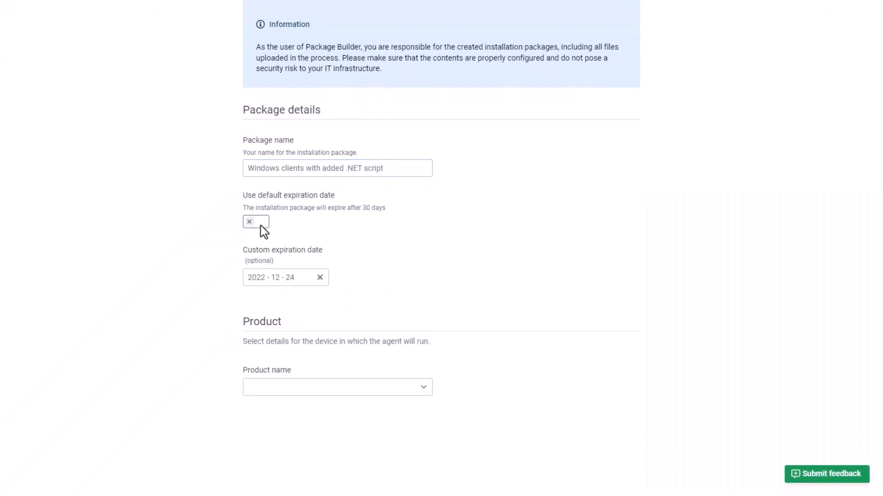
click(320, 278)
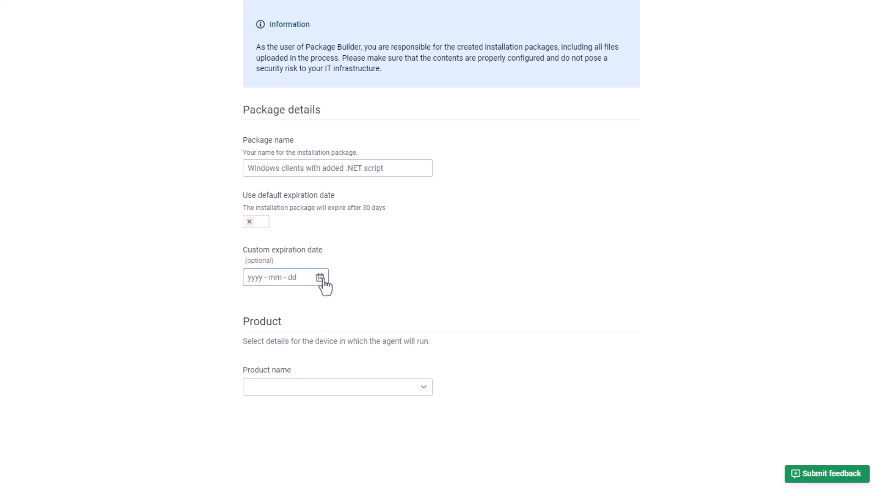
click(321, 277)
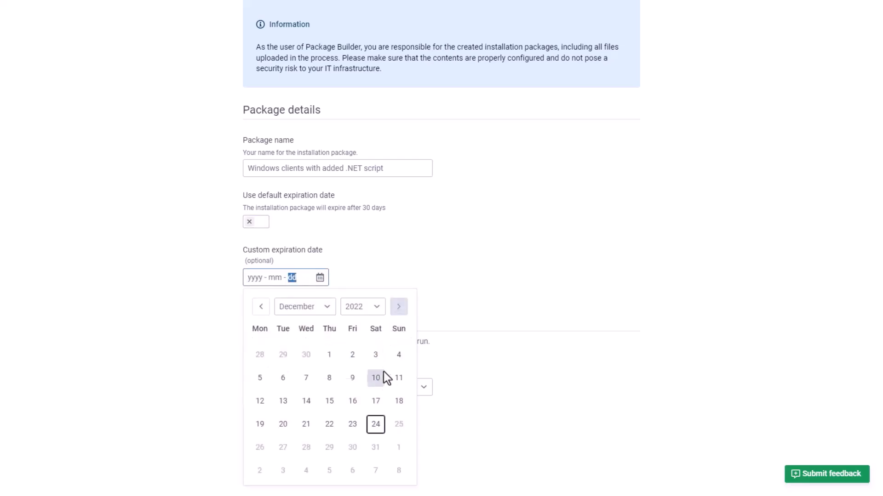
click(374, 381)
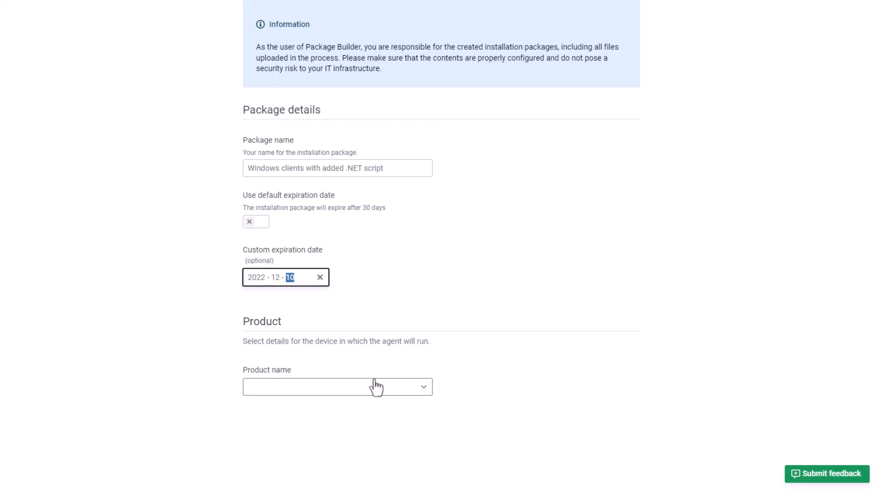
click(512, 291)
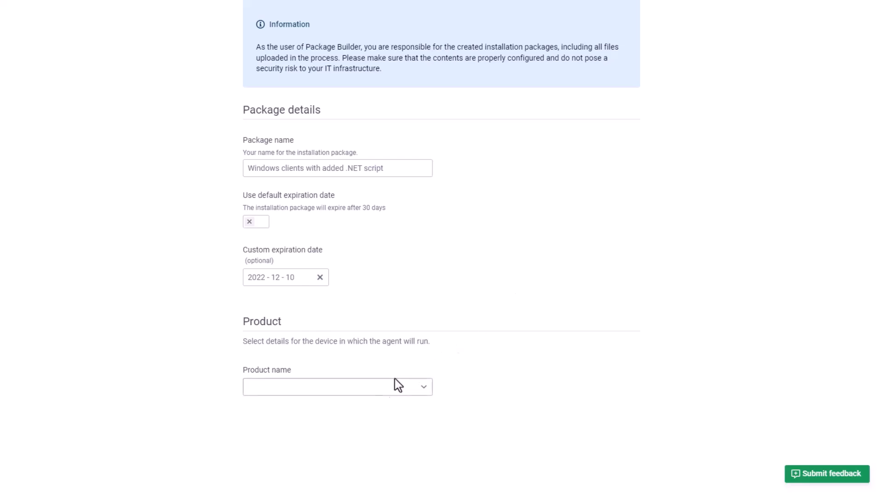
click(385, 389)
click(356, 410)
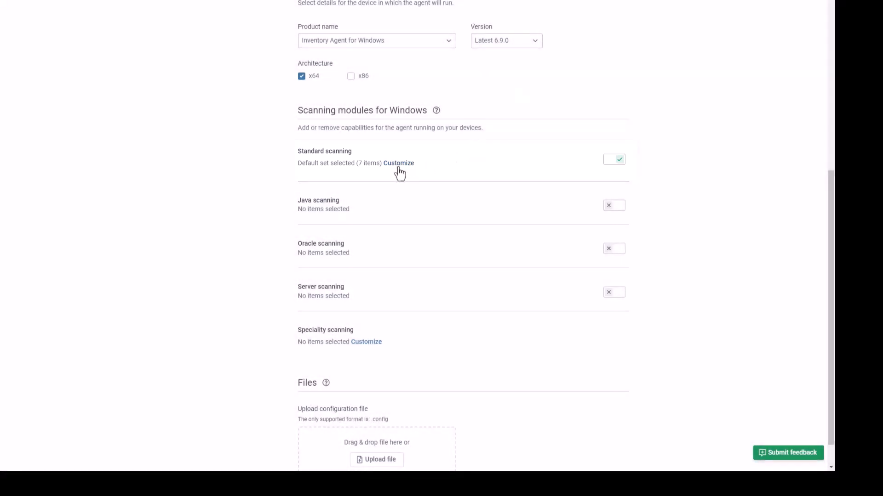
Step: Exclude the scan toad and scan msinfo scripts from standard scanning, and restore its default set by disabling and re-enabling it
click(398, 168)
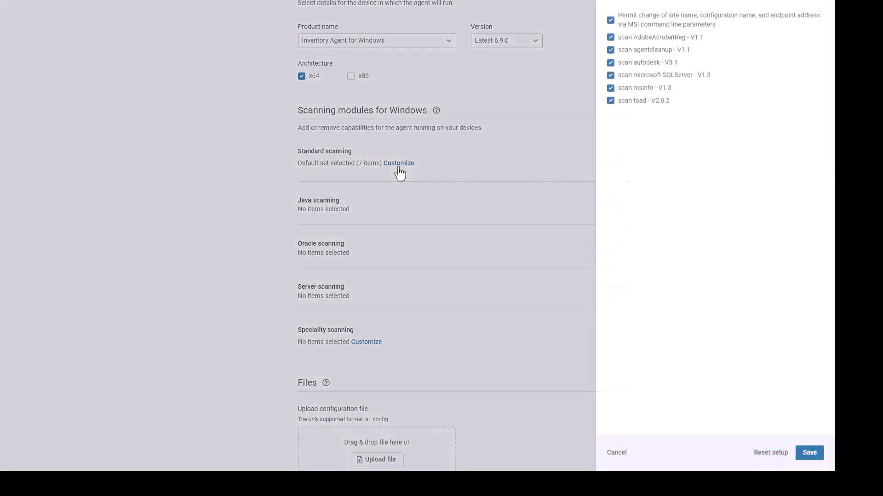
click(611, 101)
click(610, 88)
click(809, 456)
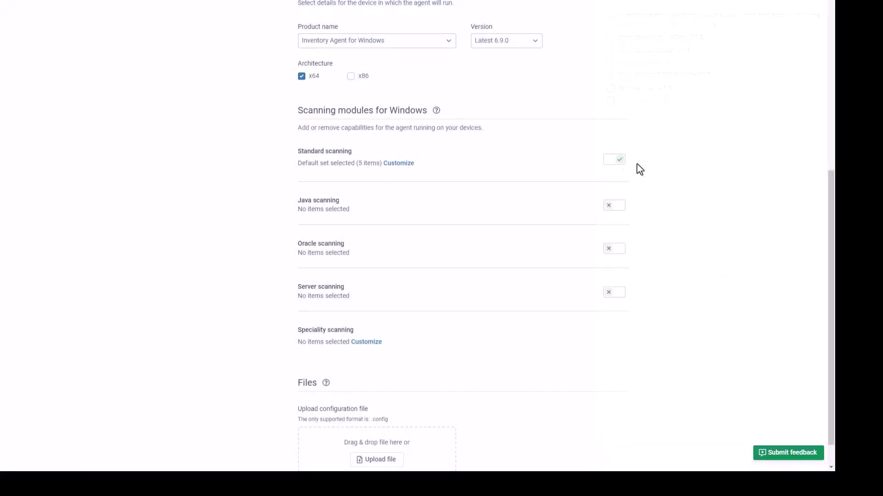
click(619, 162)
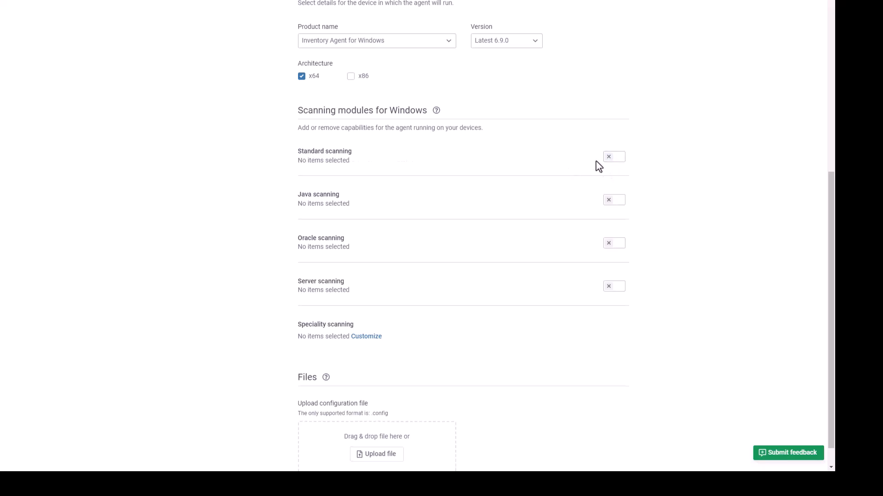
click(613, 160)
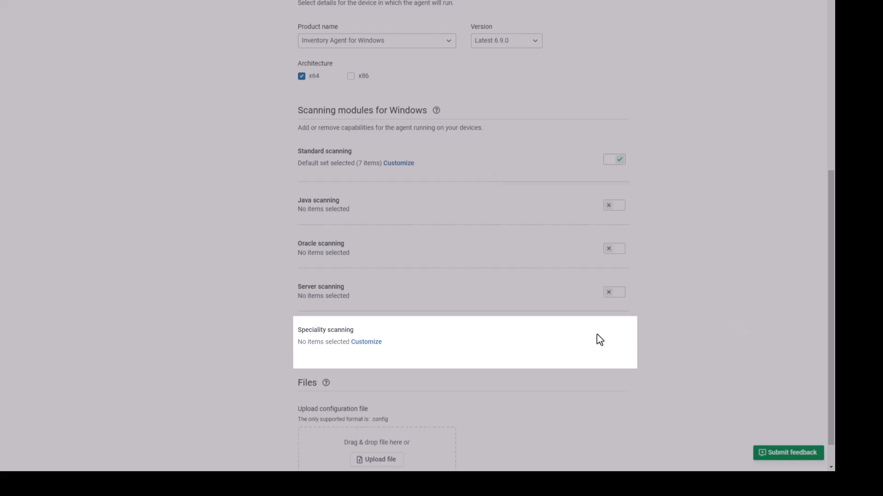
Step: Add the Scan .Net Framework - V1.2 script to the package's speciality scanning and save the selection
click(368, 344)
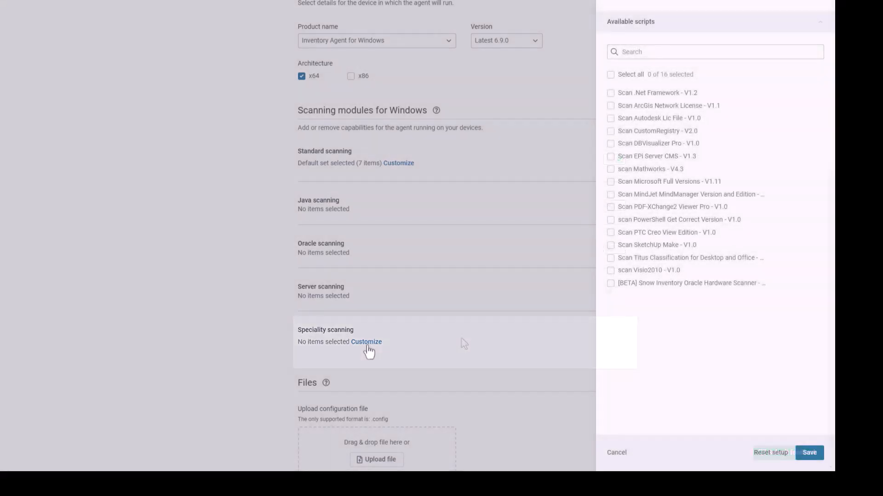
click(611, 94)
click(809, 452)
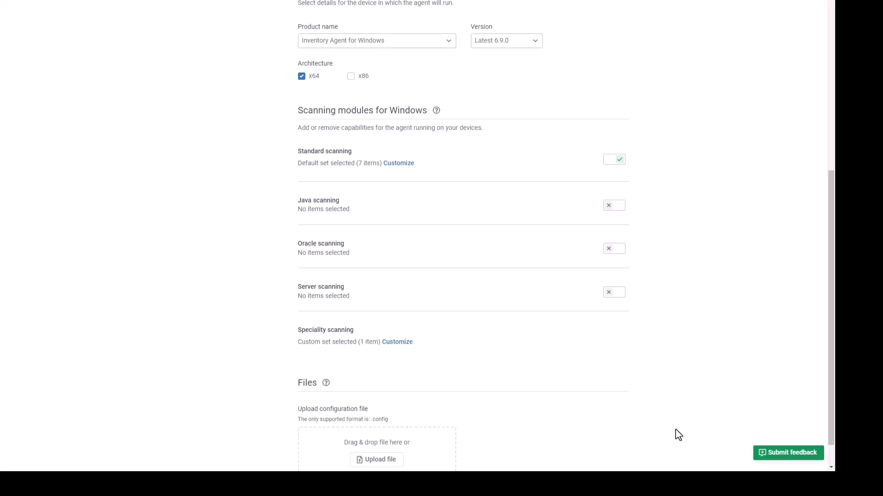
Step: Upload snowagent.config as the package's configuration file and create the installation package
drag(831, 293, 831, 312)
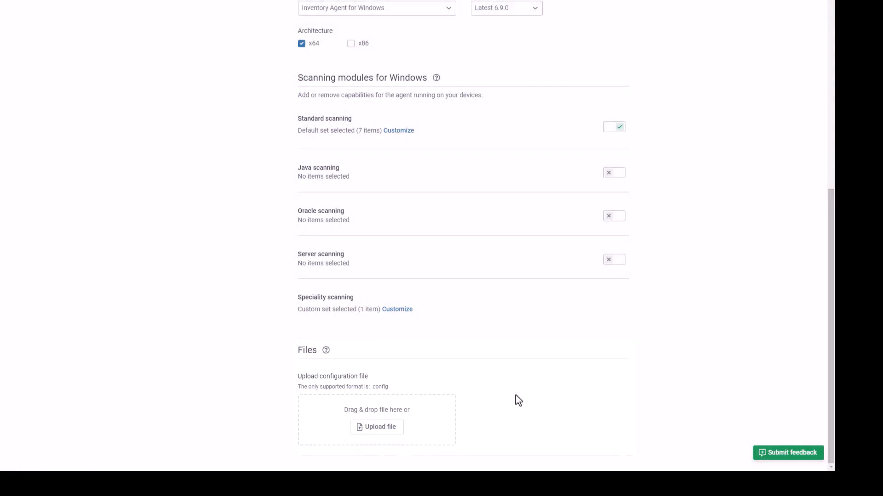
click(374, 430)
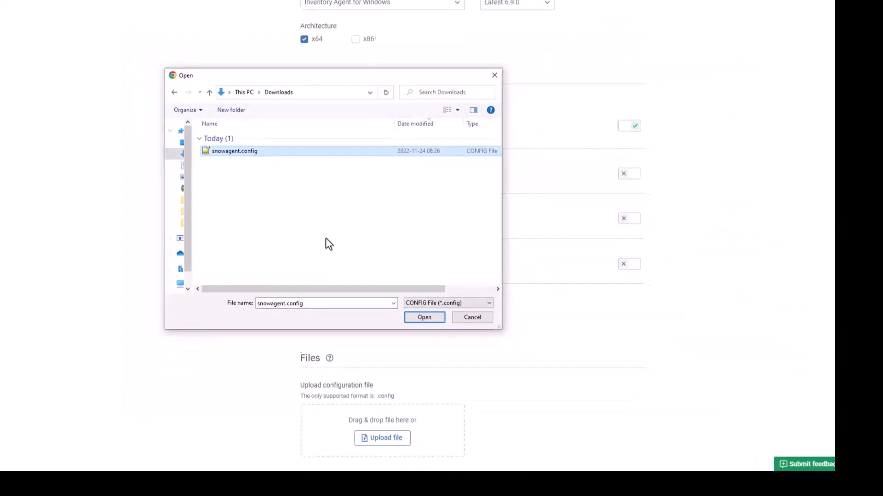
click(417, 312)
scroll(425, 319, down, 1)
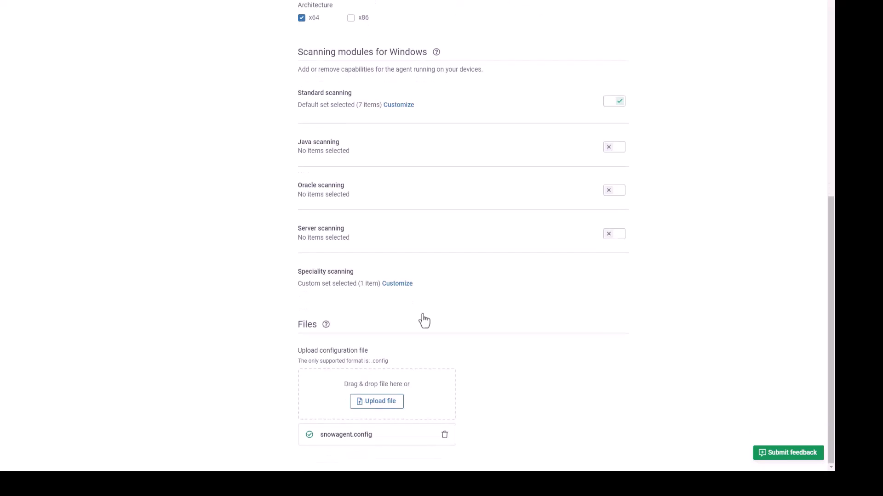
drag(829, 322, 832, 82)
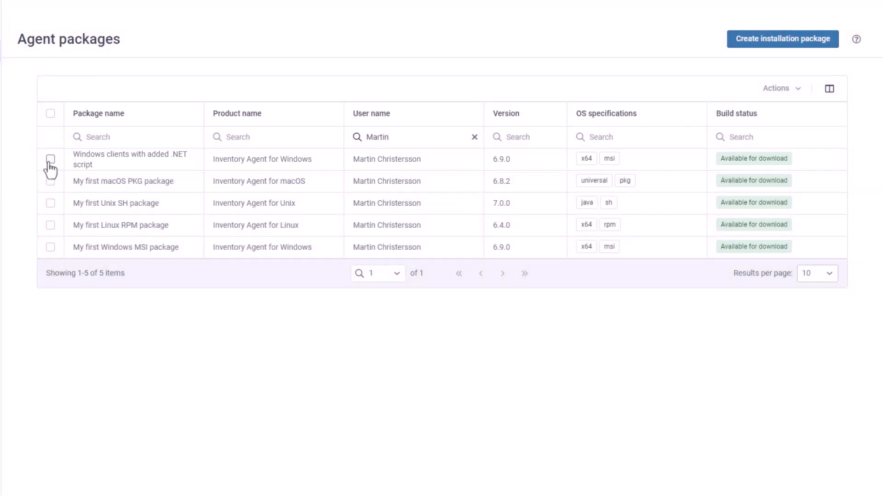
Step: Download the "Windows clients with added .NET script" package from the agent packages list
click(50, 159)
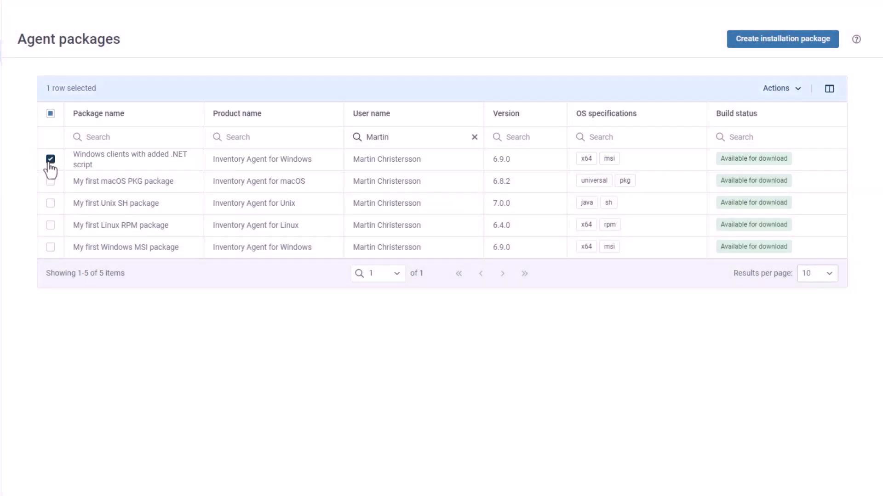
click(799, 92)
click(724, 117)
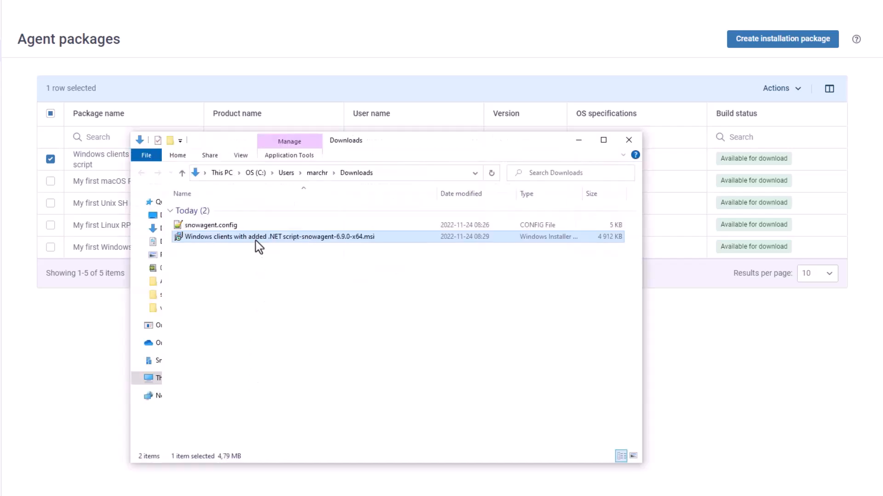
Step: Open the downloaded .NET script MSI from the Downloads folder as a 7-Zip archive to inspect its contents
right_click(255, 240)
mouse_move(299, 322)
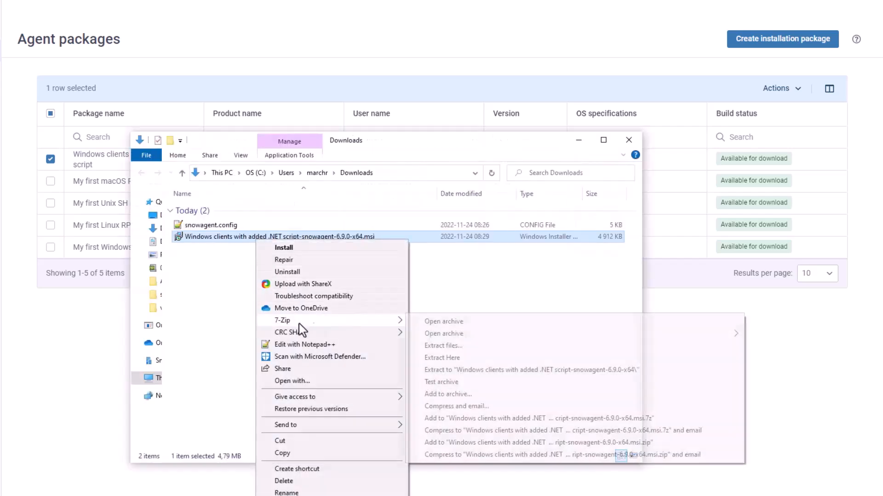
click(469, 322)
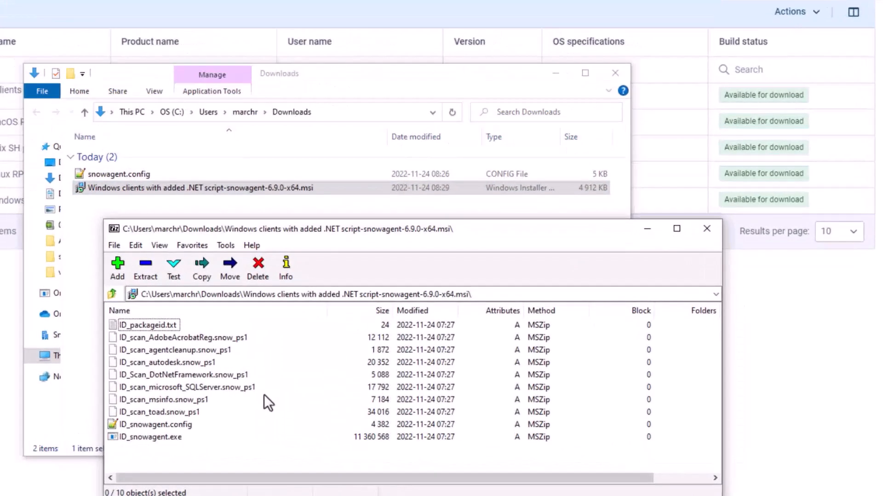